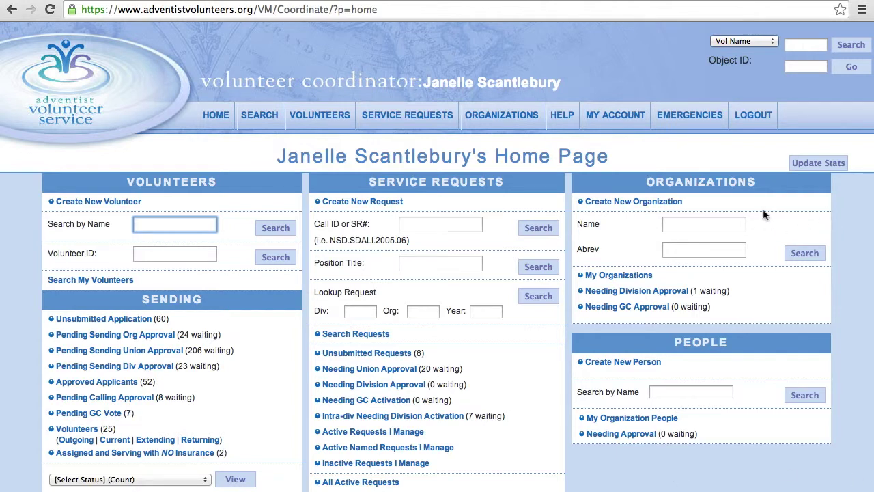
- Highlight the ORGANIZATIONS heading for emphasis, then clear the highlight
{"action": "left_click", "coordinate": [766, 183]}
{"action": "left_click_drag", "start_coordinate": [766, 183], "coordinate": [646, 181]}
{"action": "left_click", "coordinate": [693, 196]}
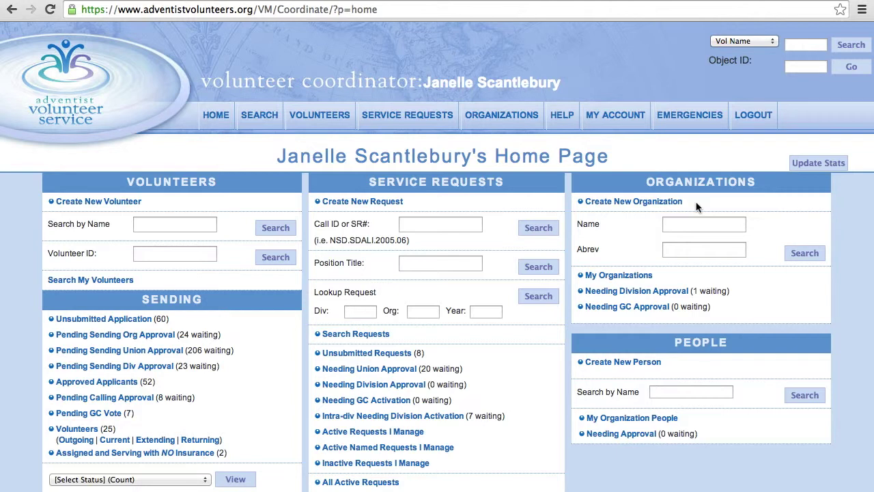
- Open the blank Create New Organization form, review it and highlight the Organization Name label
{"action": "left_click", "coordinate": [658, 203]}
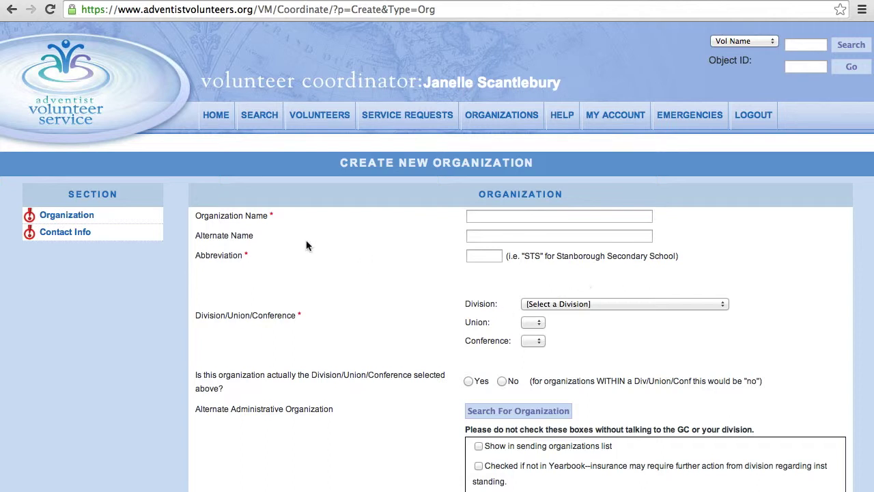
{"action": "scroll", "coordinate": [313, 169], "scroll_direction": "down", "scroll_amount": 2}
{"action": "scroll", "coordinate": [313, 169], "scroll_direction": "down", "scroll_amount": 4}
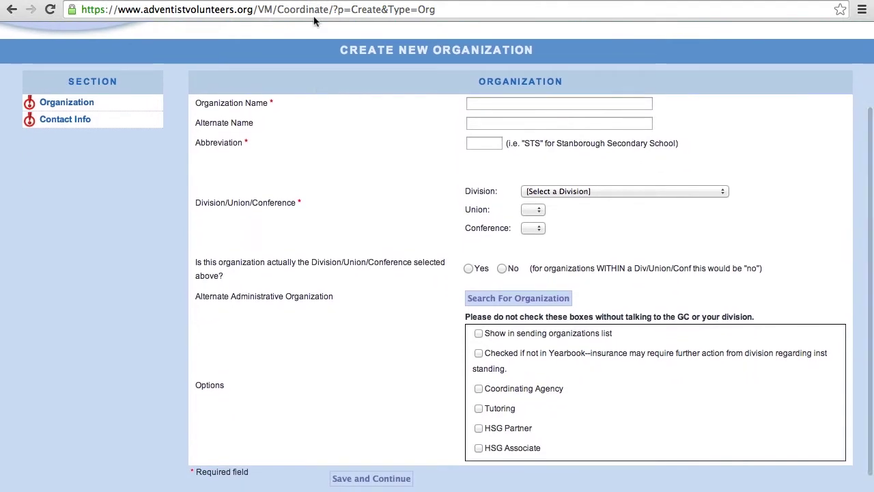
{"action": "scroll", "coordinate": [351, 276], "scroll_direction": "down", "scroll_amount": 3}
{"action": "scroll", "coordinate": [351, 277], "scroll_direction": "up", "scroll_amount": 9}
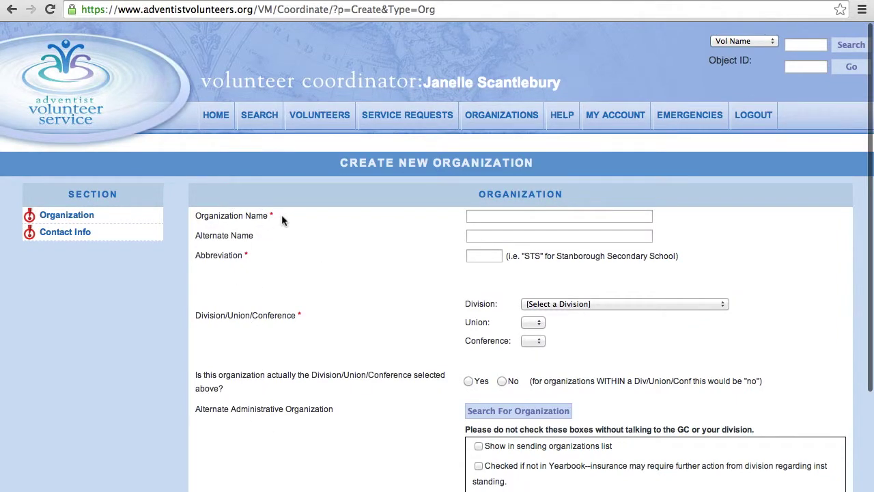
{"action": "left_click_drag", "start_coordinate": [277, 215], "coordinate": [193, 216]}
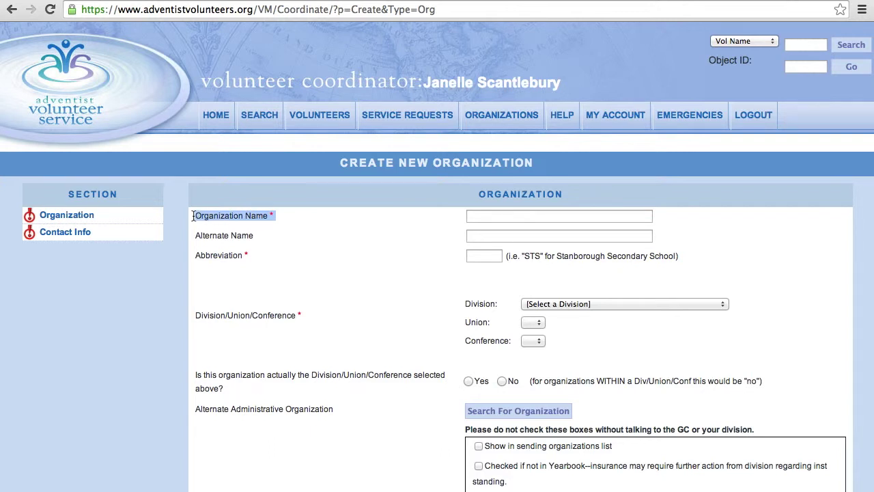
- Enter 'Colegio adventista de Bogota' as the Organization Name, fixing the typo
{"action": "left_click", "coordinate": [552, 215]}
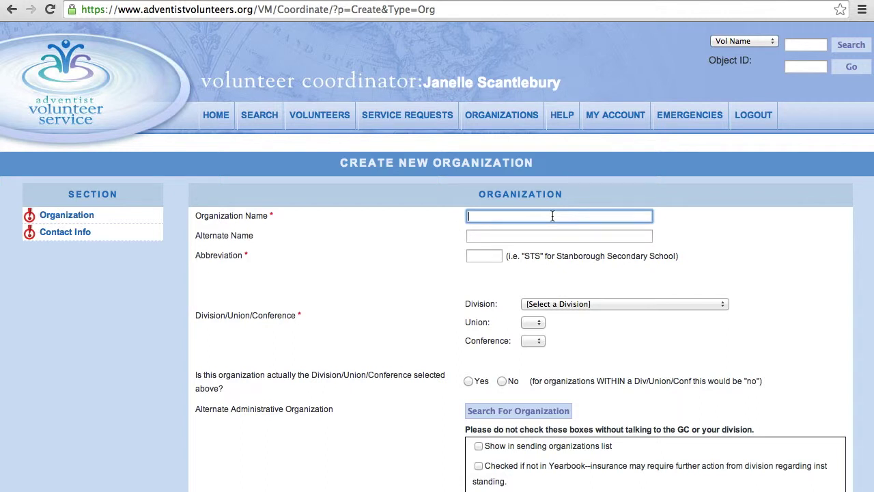
{"action": "type", "text": "Colegio adventista de Bogota"}
- Try 'colegio de Bogota' as Alternate Name and 'CAB' as Abbreviation, then leave both empty
{"action": "left_click", "coordinate": [600, 237]}
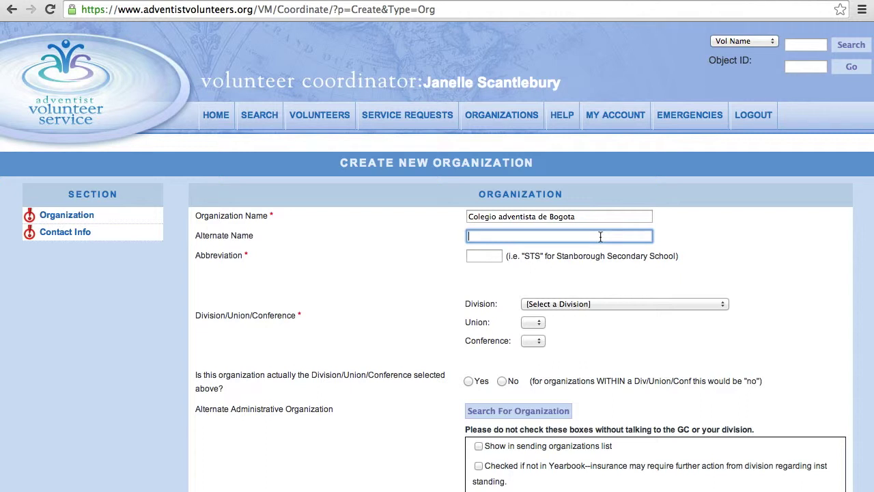
{"action": "type", "text": "colegio de Bogota"}
{"action": "key", "text": "BackSpace"}
{"action": "key", "text": "BackSpace"}
{"action": "key", "text": "BackSpace"}
{"action": "key", "text": "BackSpace"}
{"action": "key", "text": "BackSpace"}
{"action": "key", "text": "BackSpace"}
{"action": "key", "text": "BackSpace"}
{"action": "key", "text": "BackSpace"}
{"action": "key", "text": "BackSpace"}
{"action": "key", "text": "BackSpace"}
{"action": "key", "text": "BackSpace"}
{"action": "key", "text": "BackSpace"}
{"action": "key", "text": "BackSpace"}
{"action": "key", "text": "BackSpace"}
{"action": "key", "text": "BackSpace"}
{"action": "key", "text": "BackSpace"}
{"action": "key", "text": "BackSpace"}
{"action": "left_click", "coordinate": [488, 257]}
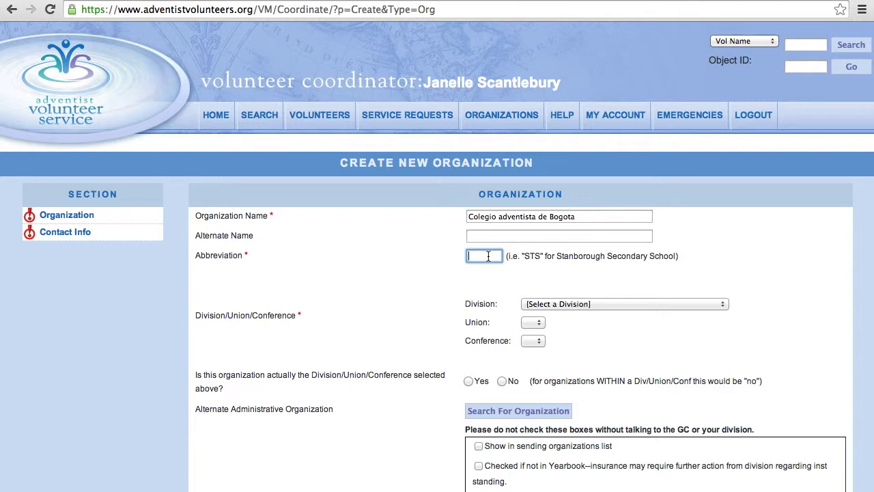
{"action": "type", "text": "CAB"}
{"action": "key", "text": "BackSpace"}
{"action": "key", "text": "BackSpace"}
{"action": "key", "text": "BackSpace"}
{"action": "left_click", "coordinate": [329, 308]}
{"action": "left_click_drag", "start_coordinate": [307, 314], "coordinate": [195, 308]}
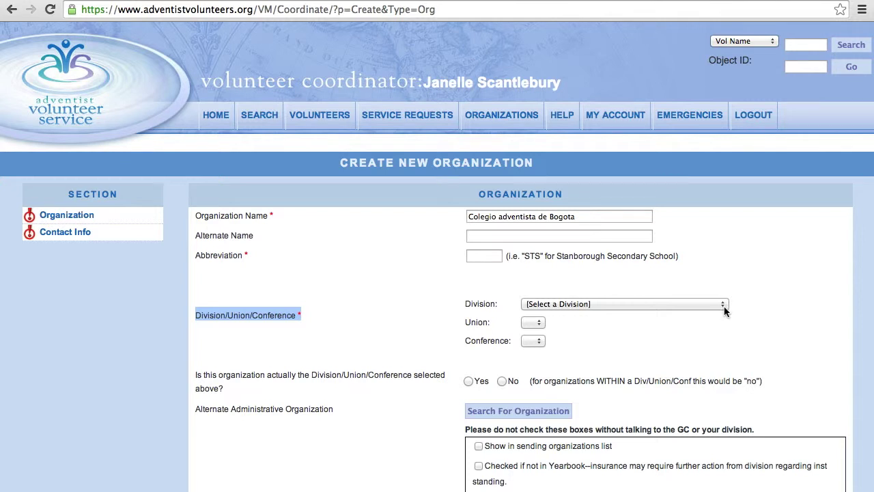
- Choose Inter-American Division (IAD) as the division and South Colombian Union Mission as the union
{"action": "left_click", "coordinate": [724, 305]}
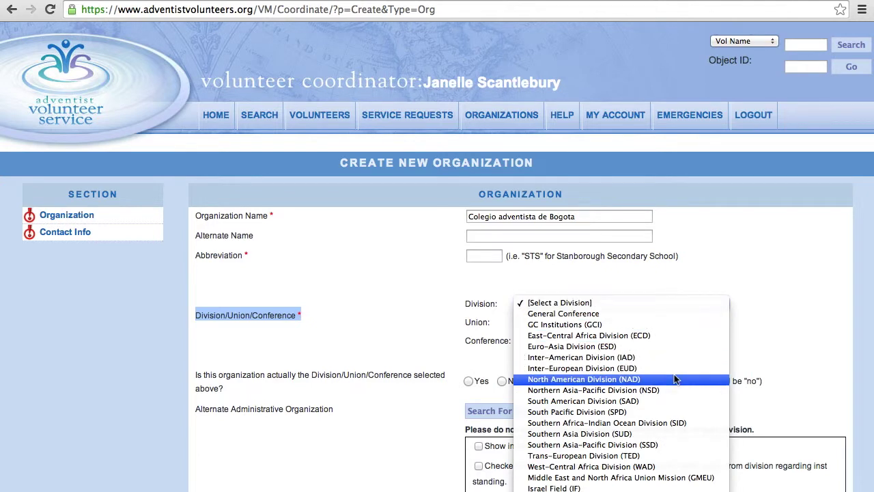
{"action": "left_click", "coordinate": [646, 362]}
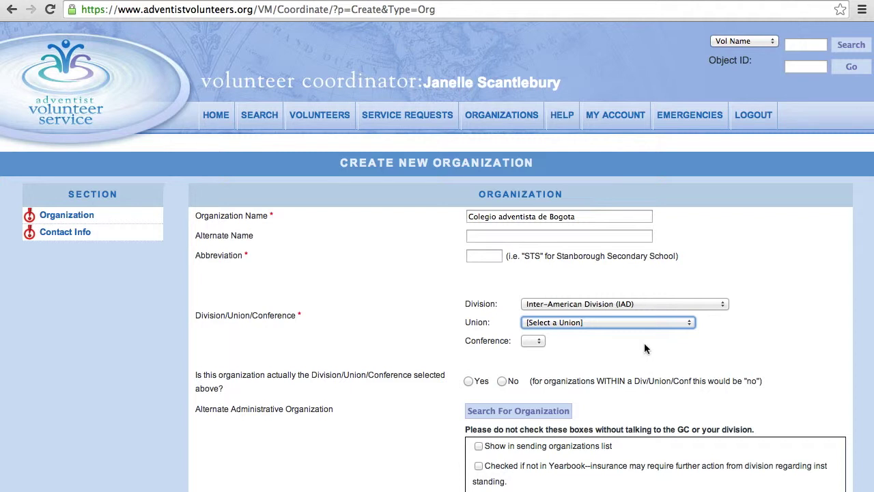
{"action": "left_click", "coordinate": [690, 325]}
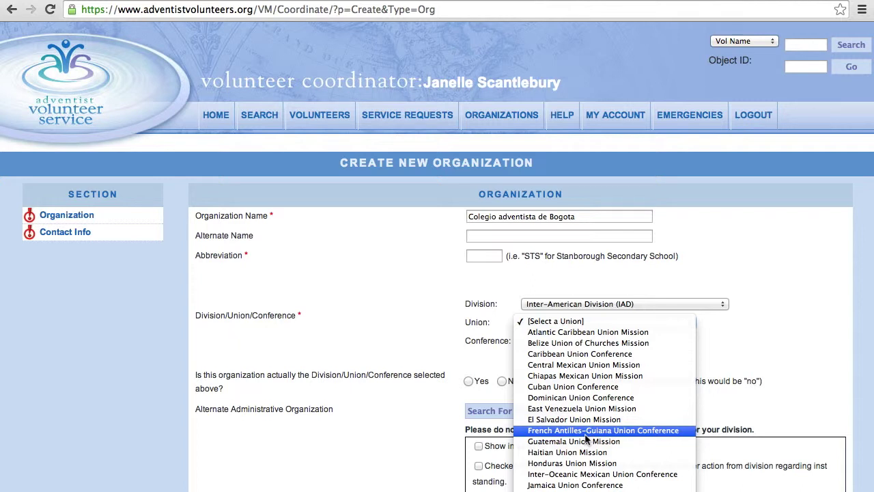
{"action": "scroll", "coordinate": [585, 439], "scroll_direction": "down", "scroll_amount": 3}
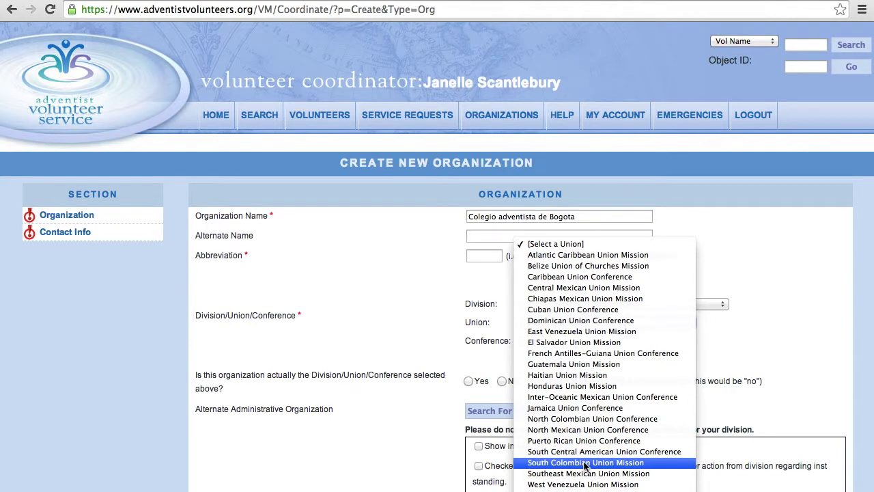
{"action": "left_click", "coordinate": [585, 462]}
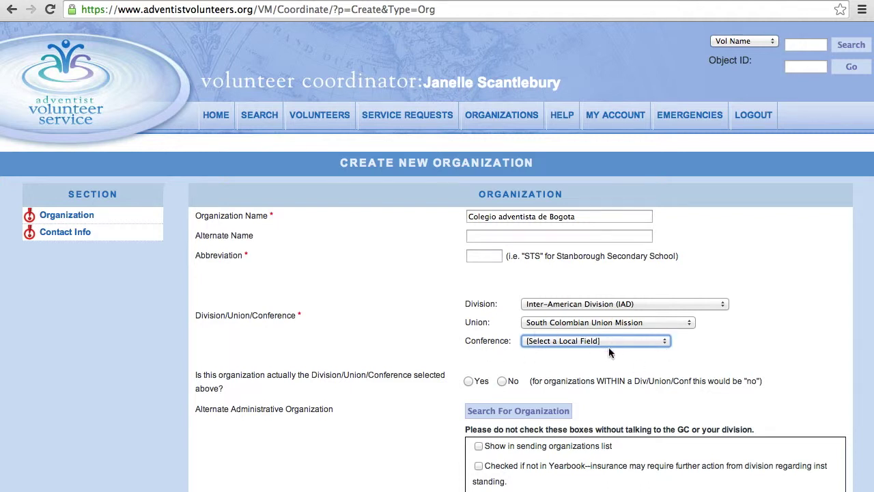
- Select South Bogota Mission as the conference and highlight the Division/Union/Conference question
{"action": "left_click", "coordinate": [665, 342]}
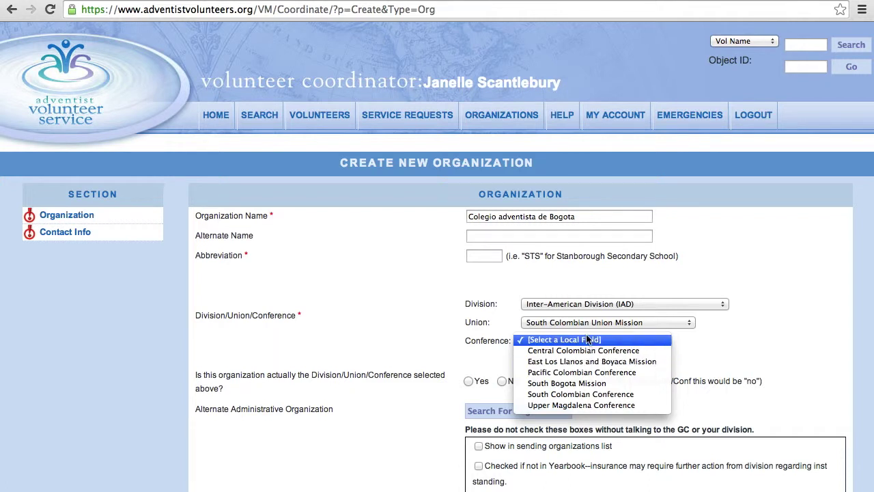
{"action": "left_click", "coordinate": [592, 384]}
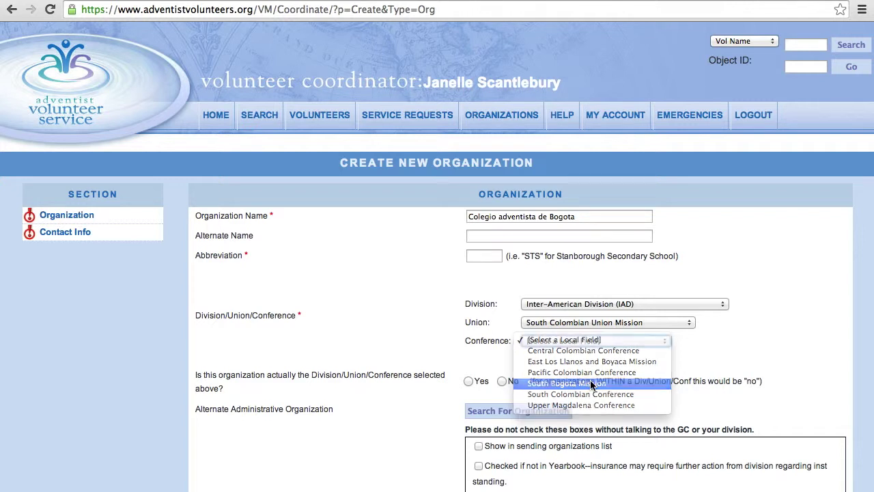
{"action": "scroll", "coordinate": [662, 358], "scroll_direction": "down", "scroll_amount": 3}
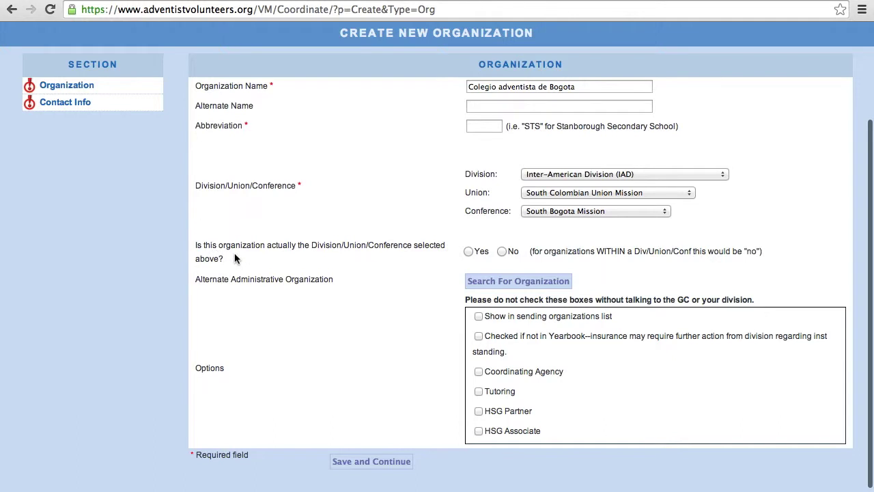
{"action": "left_click_drag", "start_coordinate": [231, 253], "coordinate": [194, 242]}
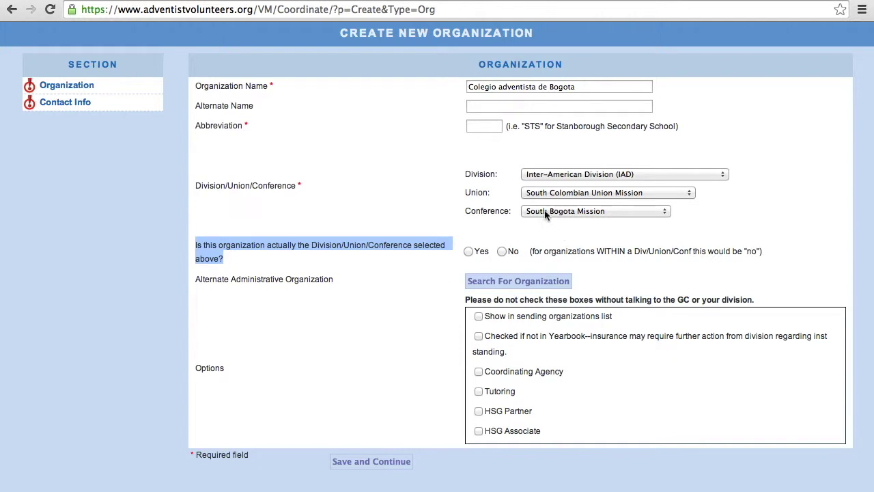
- Answer No to whether the organization is itself the selected Division/Union/Conference
{"action": "left_click", "coordinate": [502, 251]}
{"action": "scroll", "coordinate": [597, 167], "scroll_direction": "up", "scroll_amount": 2}
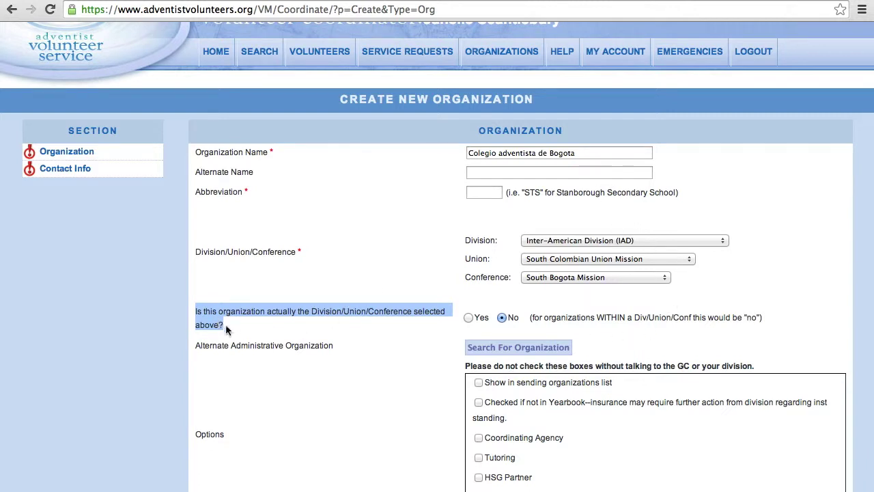
{"action": "scroll", "coordinate": [314, 350], "scroll_direction": "down", "scroll_amount": 3}
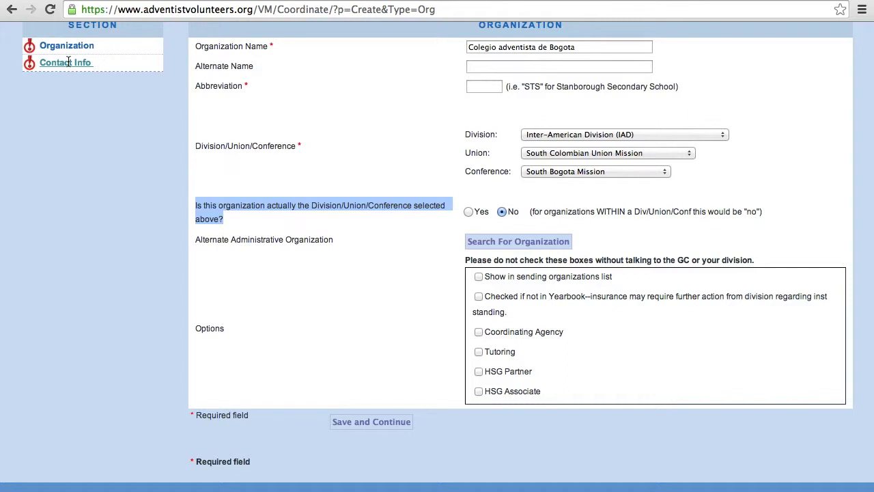
- Clear the question highlight, return to the top and go back one page in the browser
{"action": "left_click", "coordinate": [69, 61]}
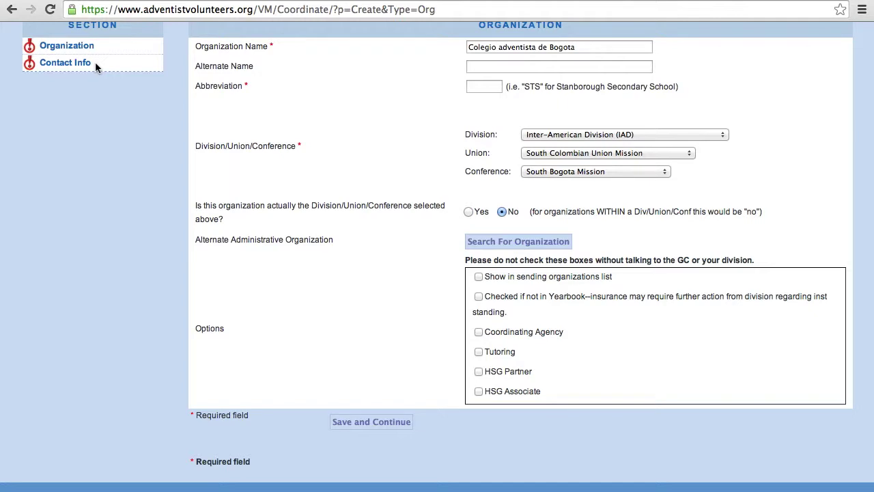
{"action": "scroll", "coordinate": [146, 191], "scroll_direction": "up", "scroll_amount": 5}
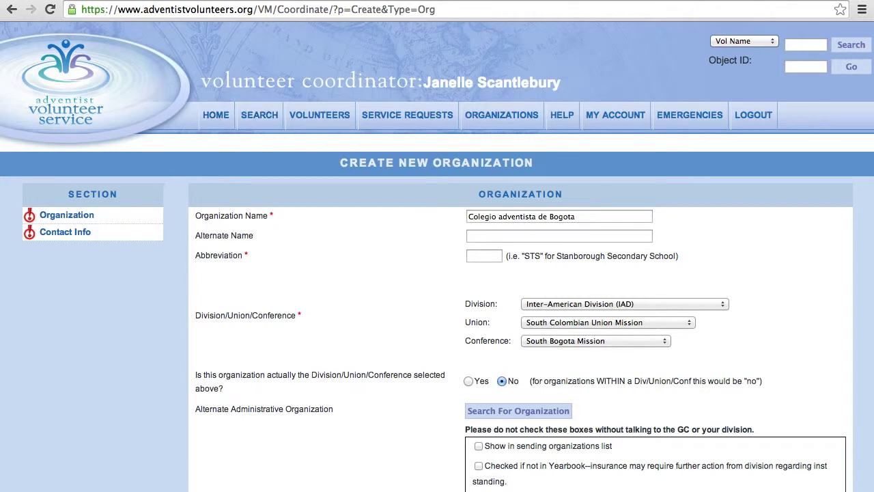
{"action": "left_click", "coordinate": [12, 11]}
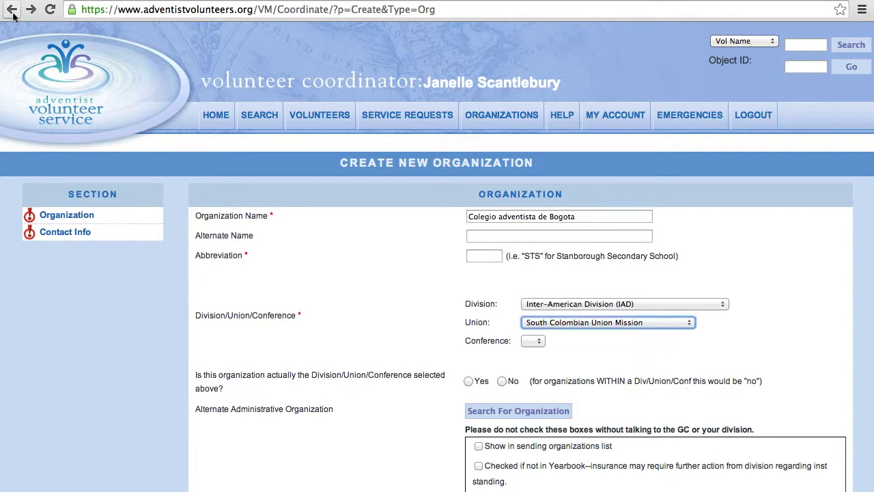
- Go back in the browser twice to return to the coordinator home page
{"action": "left_click", "coordinate": [12, 11]}
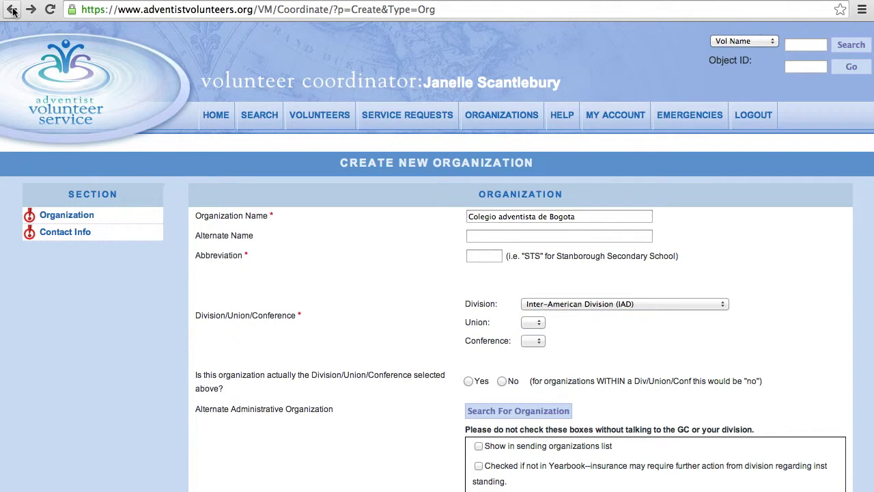
{"action": "left_click", "coordinate": [12, 11]}
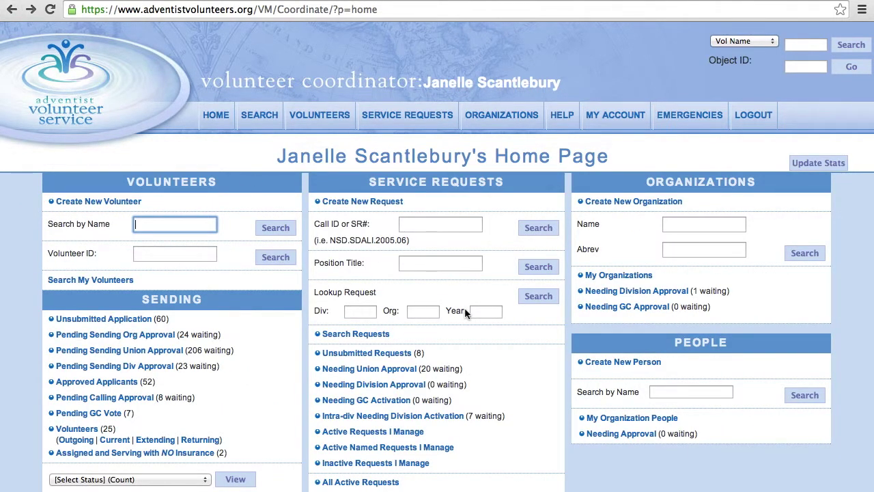
{"action": "left_click_drag", "start_coordinate": [750, 350], "coordinate": [672, 342]}
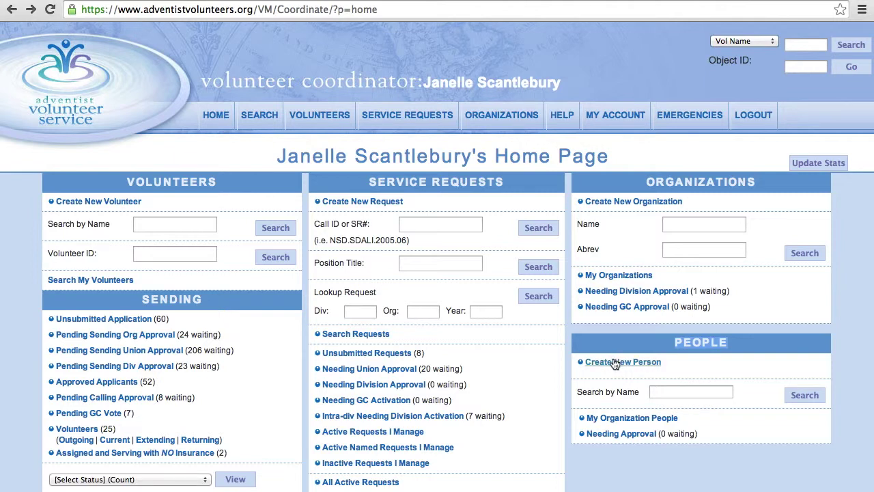
- Open the Create New Organization Person form under People and focus the first name field
{"action": "left_click", "coordinate": [614, 364]}
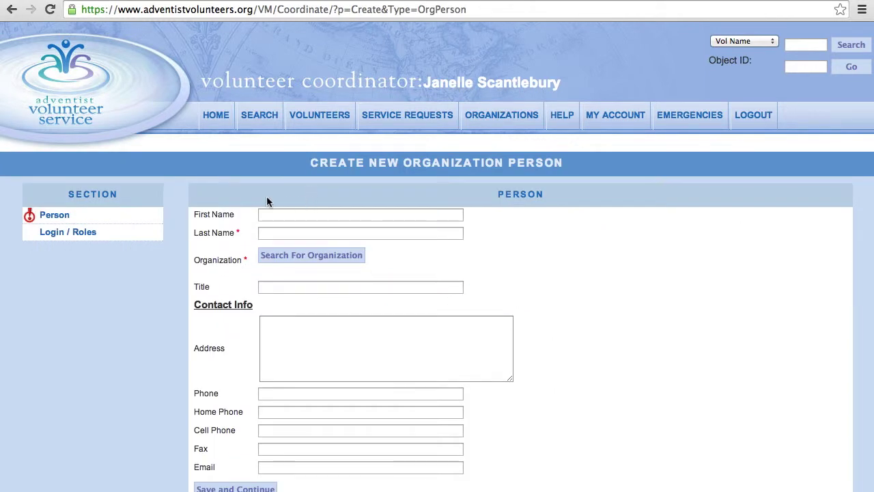
{"action": "scroll", "coordinate": [350, 332], "scroll_direction": "down", "scroll_amount": 2}
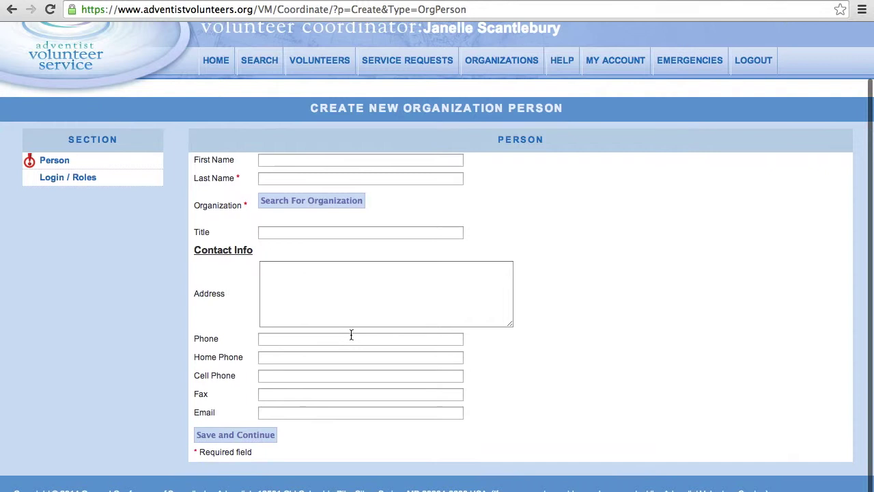
{"action": "left_click", "coordinate": [280, 167]}
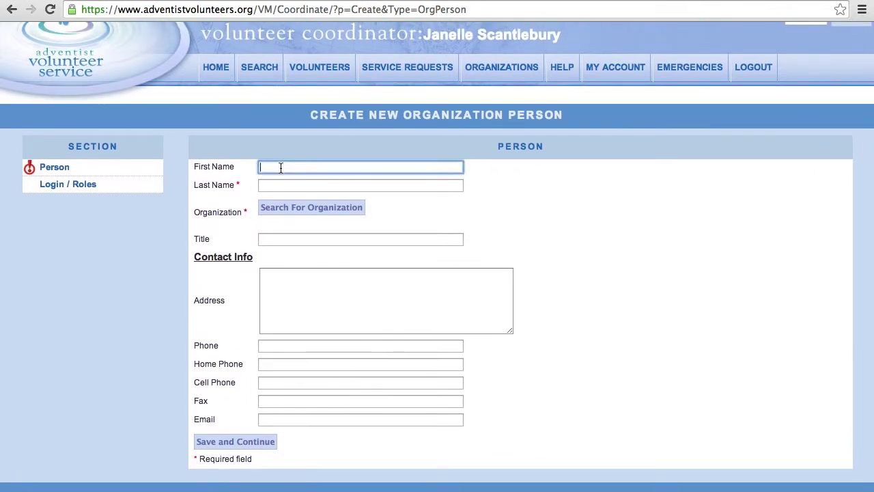
{"action": "left_click_drag", "start_coordinate": [241, 166], "coordinate": [182, 154]}
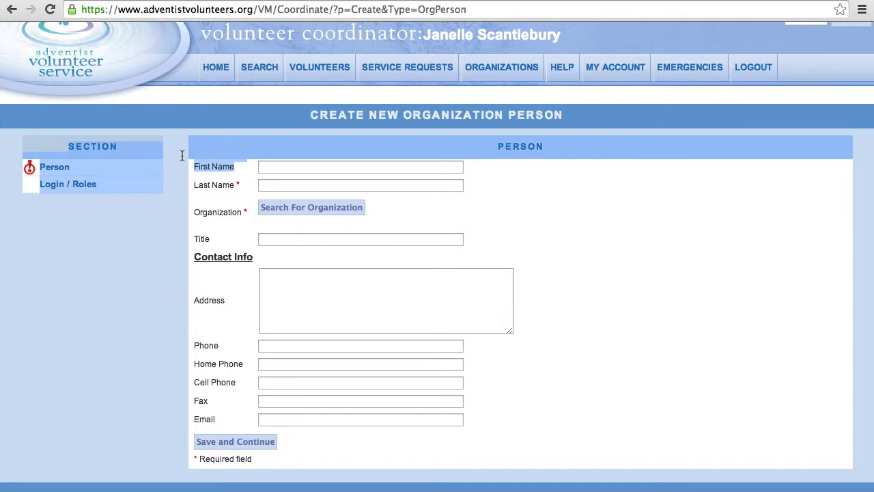
{"action": "left_click", "coordinate": [277, 173]}
{"action": "left_click", "coordinate": [276, 170]}
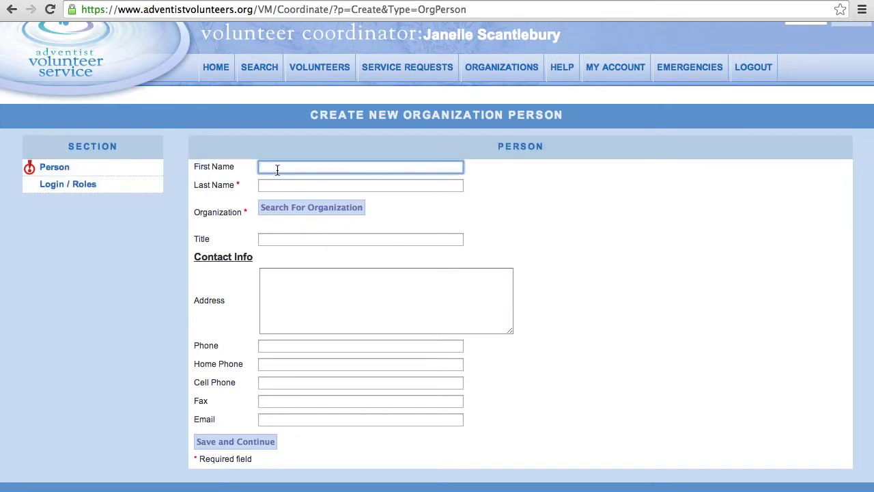
- Enter the person's first name and last name, correcting the last name to use ñ
{"action": "left_click", "coordinate": [285, 185]}
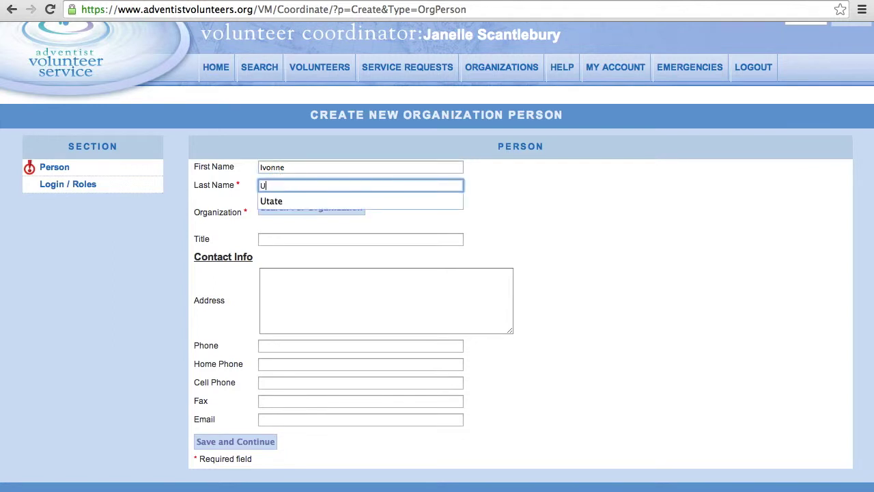
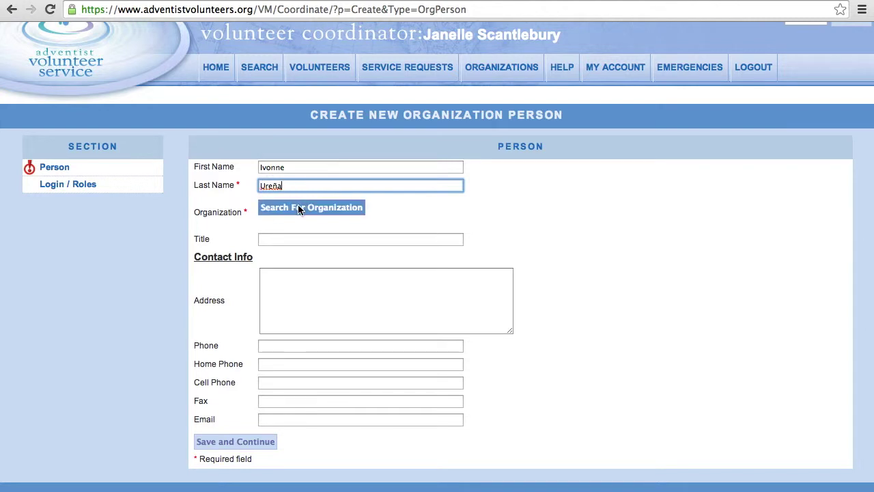
- Search organizations by name 'Nor' and assign North Colombian Union Conference to the person
{"action": "left_click", "coordinate": [298, 209]}
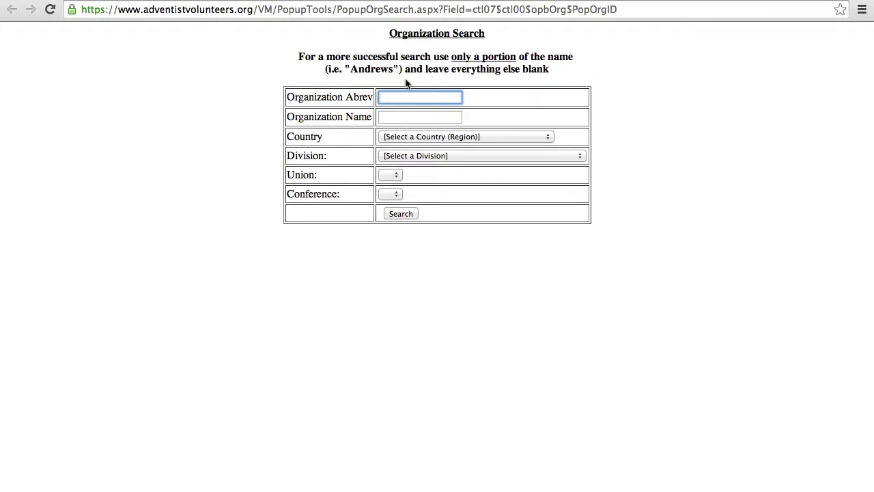
{"action": "left_click", "coordinate": [403, 115]}
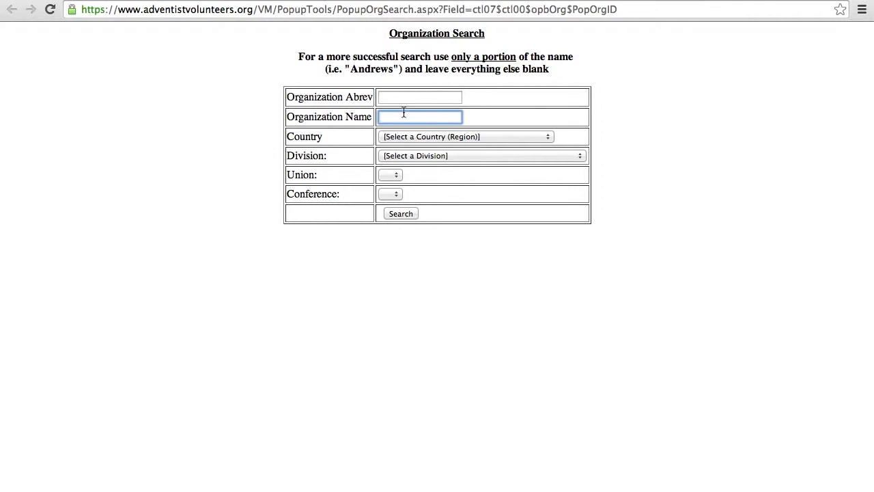
{"action": "type", "text": "North Colombian Unio"}
{"action": "left_click", "coordinate": [431, 132]}
{"action": "left_click", "coordinate": [401, 214]}
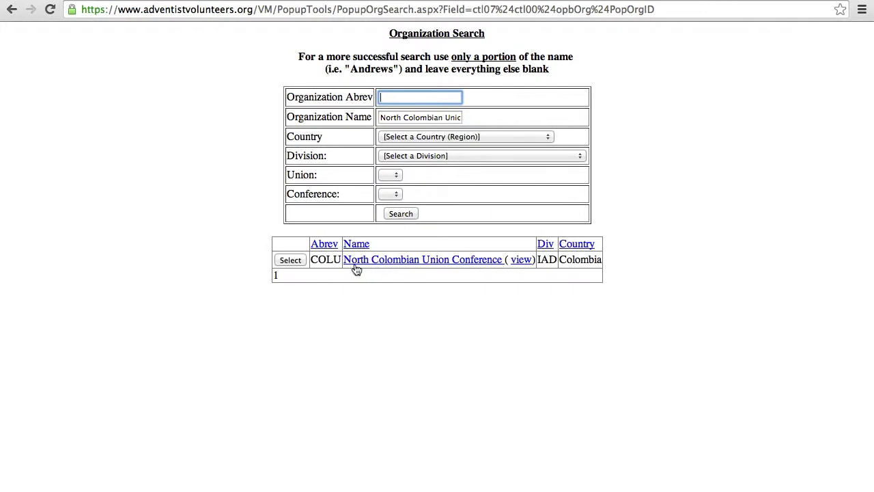
{"action": "left_click", "coordinate": [368, 260]}
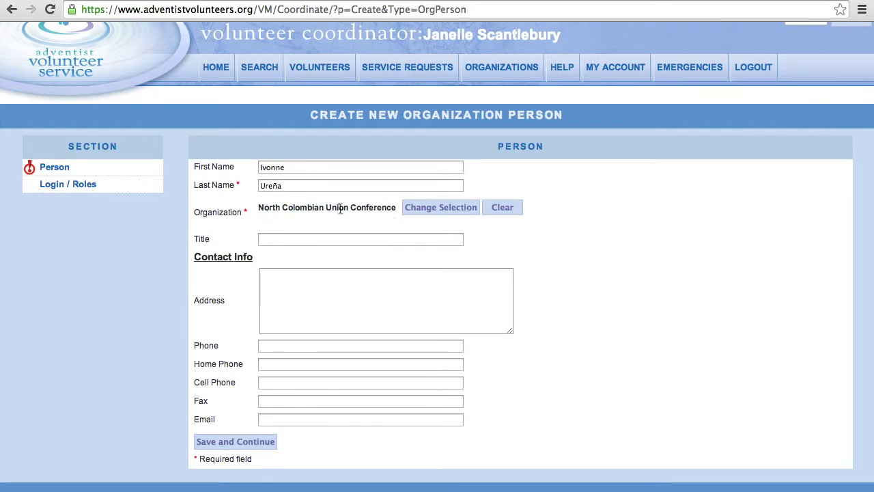
- Set the person's title to Secretary using the autocomplete suggestion
{"action": "left_click", "coordinate": [349, 237]}
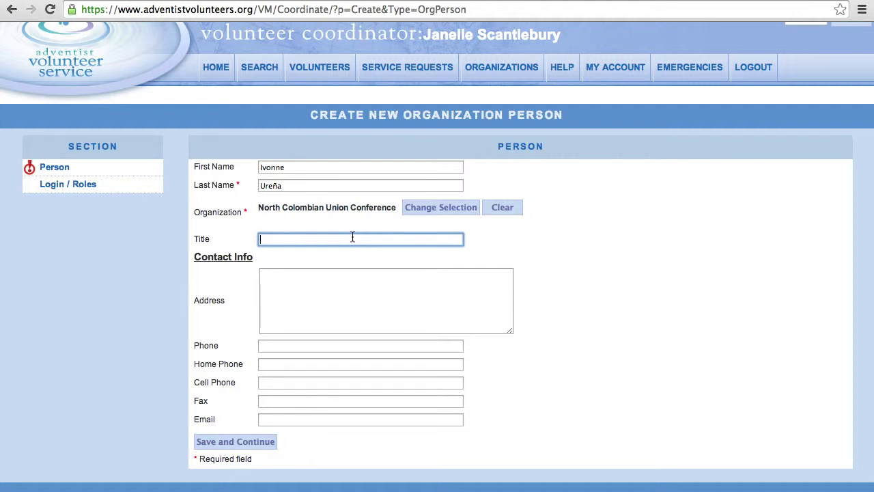
{"action": "type", "text": "S"}
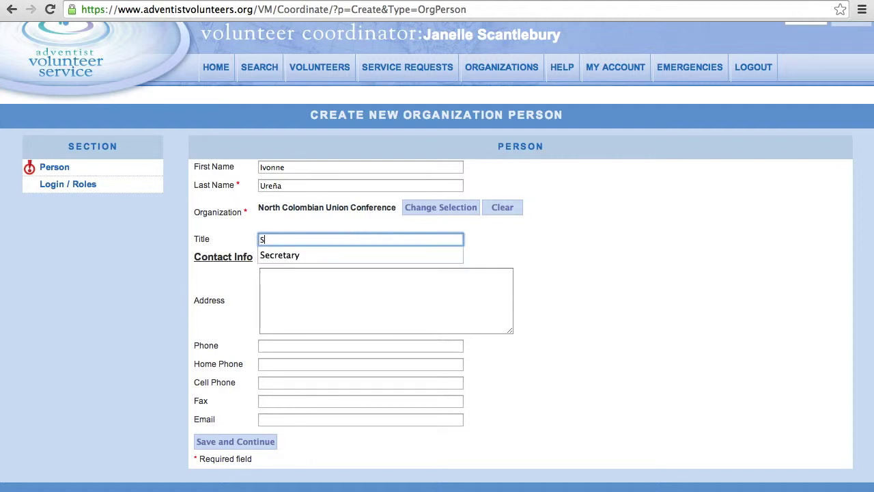
{"action": "type", "text": "ecretary"}
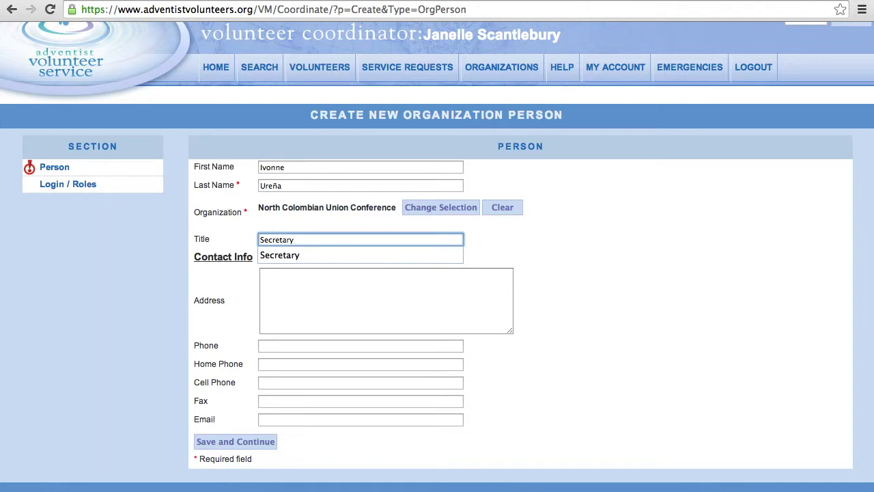
{"action": "left_click", "coordinate": [352, 254]}
{"action": "left_click", "coordinate": [328, 297]}
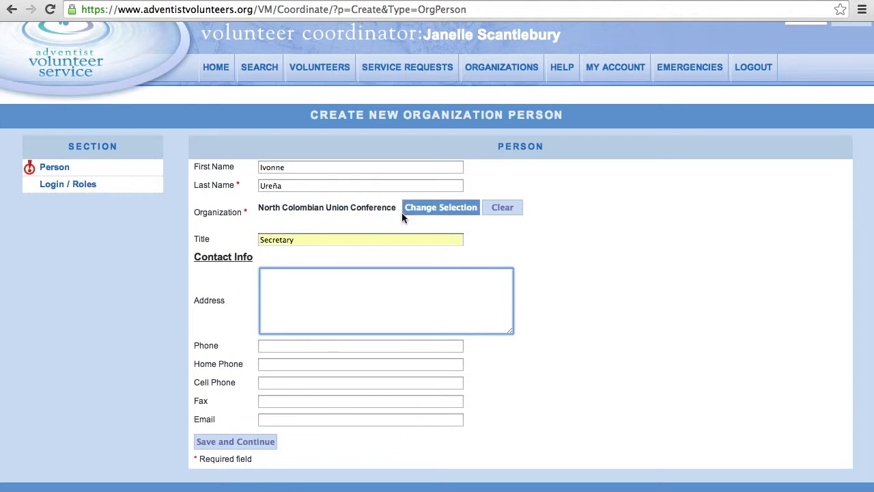
- Enter the person's street line above the city line in the Address box
{"action": "left_click", "coordinate": [284, 276]}
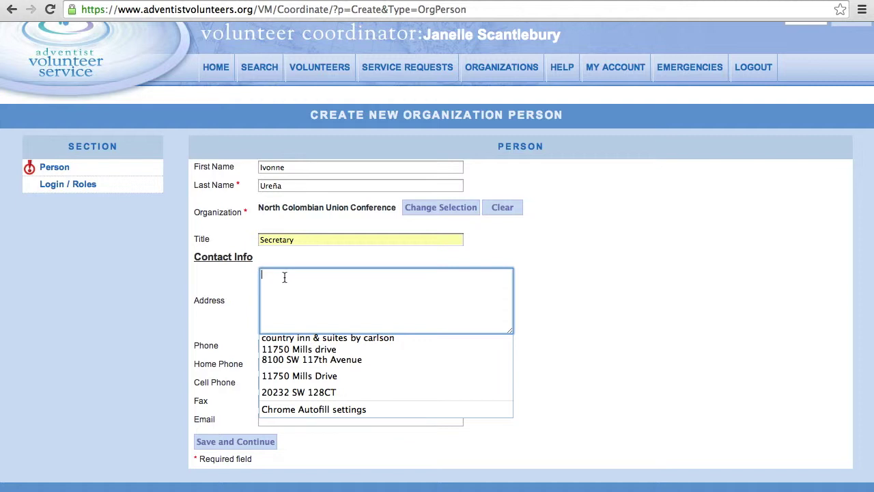
{"action": "type", "text": "Me"}
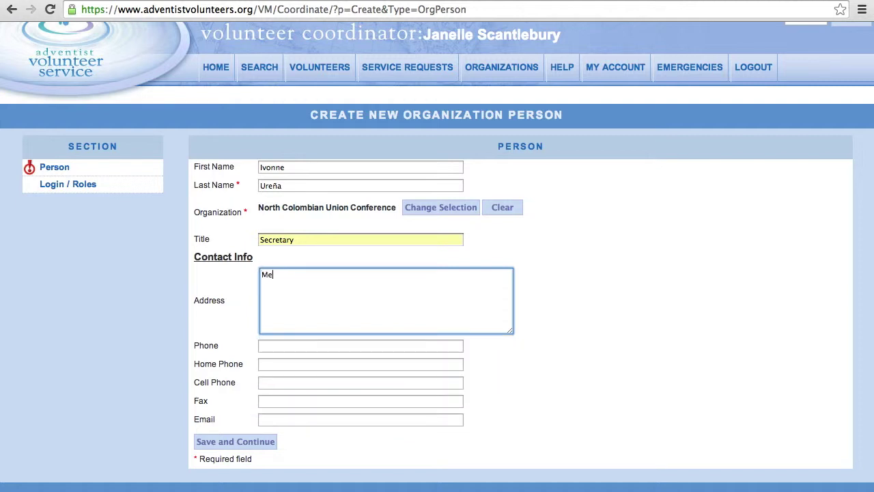
{"action": "type", "text": "delli"}
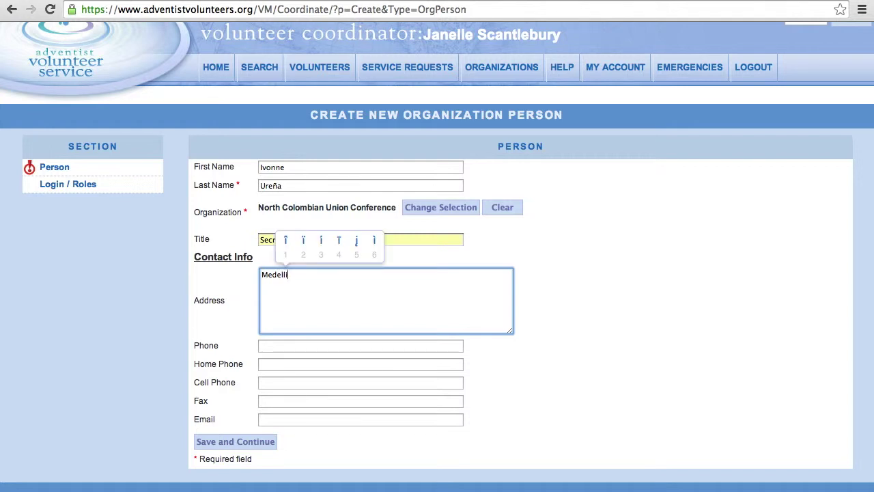
{"action": "type", "text": "3n"}
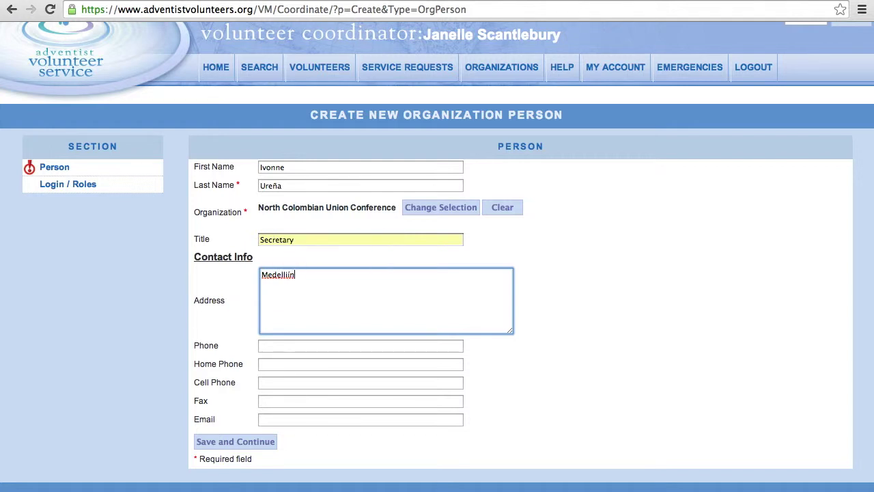
{"action": "key", "text": "Left"}
{"action": "key", "text": "Left"}
{"action": "key", "text": "Left"}
{"action": "key", "text": "Left"}
{"action": "key", "text": "Left"}
{"action": "key", "text": "Left"}
{"action": "key", "text": "Left"}
{"action": "key", "text": "Left"}
{"action": "key", "text": "Return"}
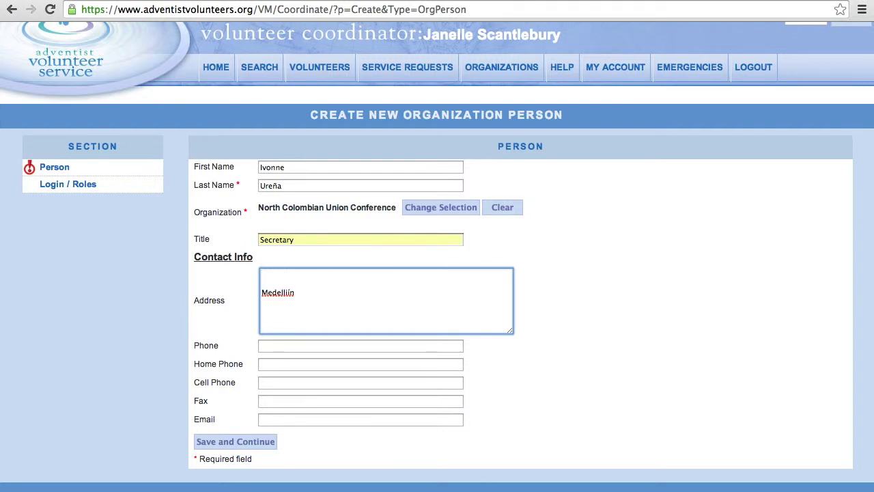
- Fix the city spelling, add ', Colombia', and remove the blank lines between street and city
{"action": "key", "text": "Return"}
{"action": "key", "text": "Return"}
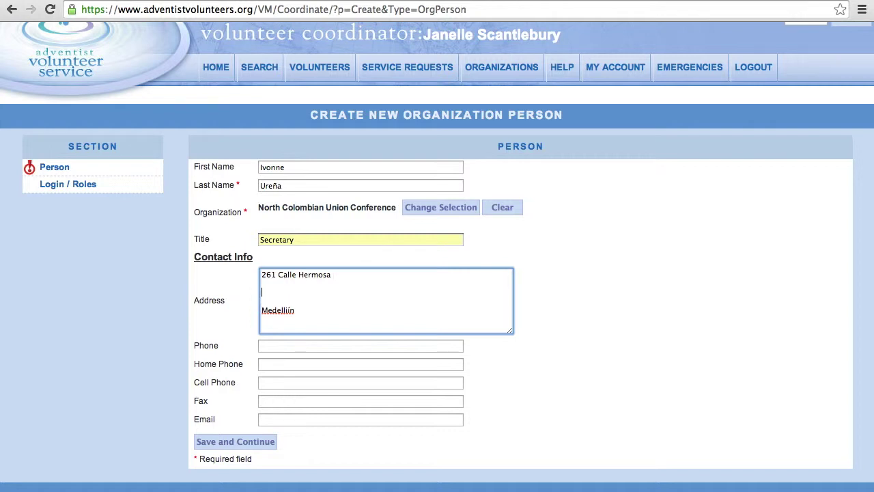
{"action": "left_click", "coordinate": [284, 316]}
{"action": "key", "text": "BackSpace"}
{"action": "key", "text": "BackSpace"}
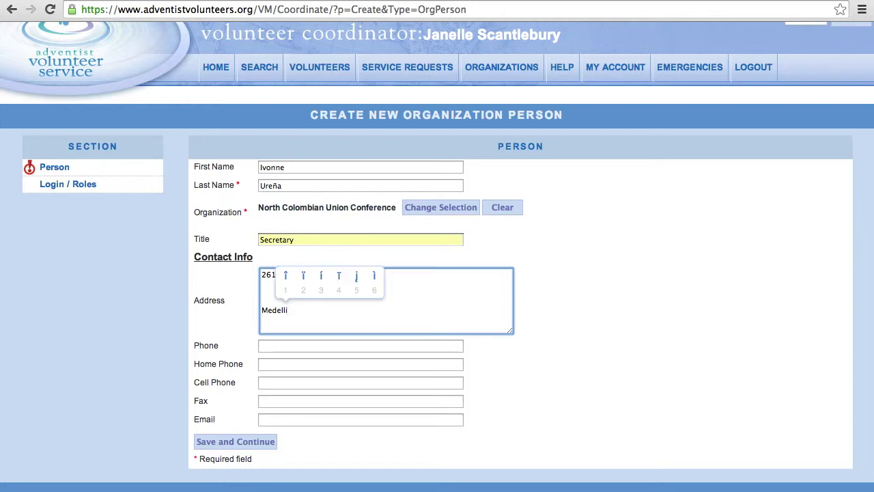
{"action": "type", "text": "3n"}
{"action": "type", "text": ", Colomb"}
{"action": "type", "text": "ia"}
{"action": "left_click", "coordinate": [269, 299]}
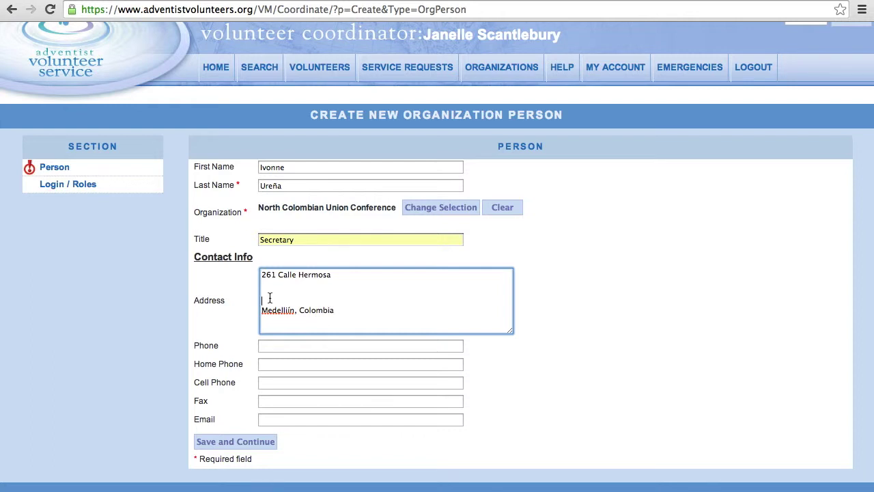
{"action": "key", "text": "BackSpace"}
{"action": "key", "text": "BackSpace"}
{"action": "key", "text": "BackSpace"}
- Fill in the person's phone number in the Phone field
{"action": "left_click", "coordinate": [296, 347]}
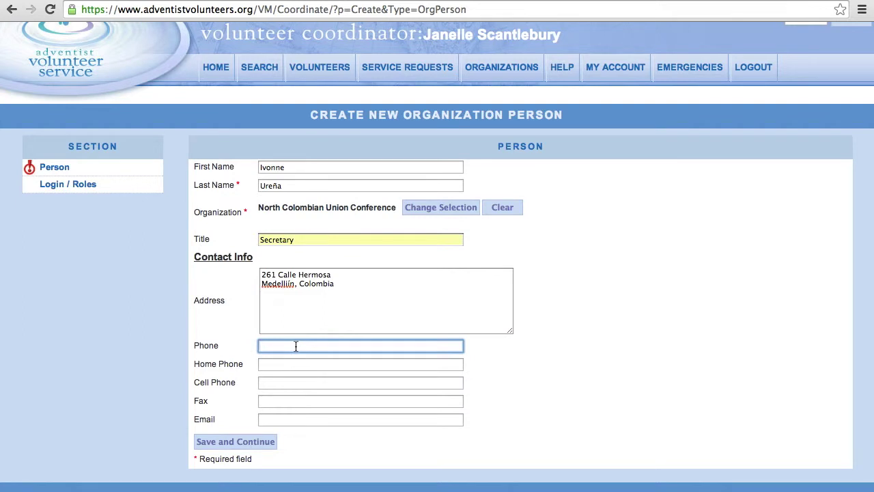
{"action": "type", "text": "555 333 22200"}
{"action": "left_click", "coordinate": [301, 363]}
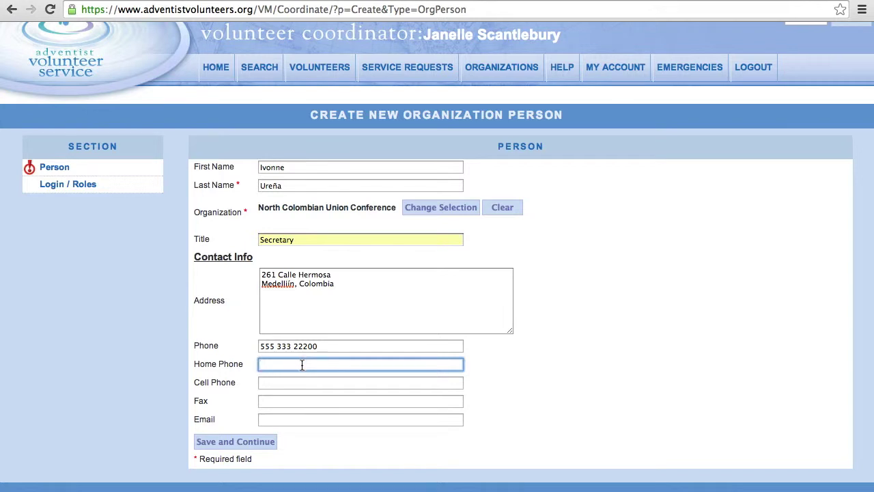
{"action": "left_click", "coordinate": [289, 382]}
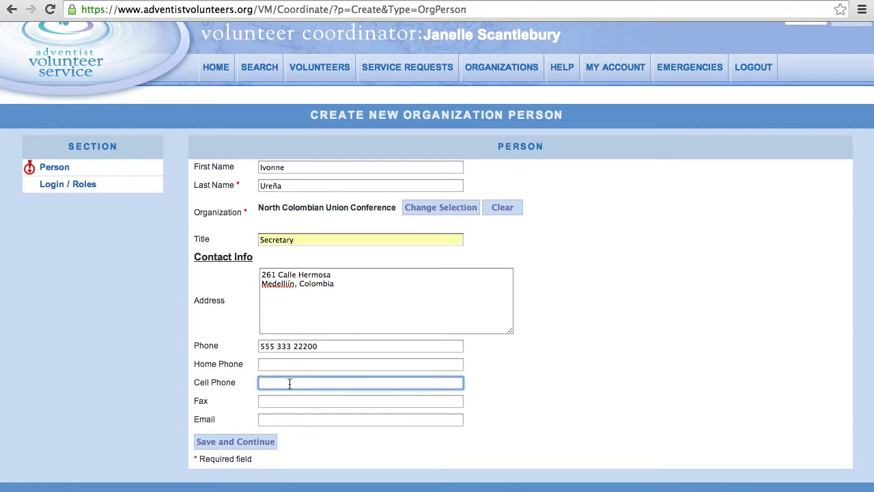
- Enter the fax number and begin typing the person's e-mail address
{"action": "left_click", "coordinate": [284, 402]}
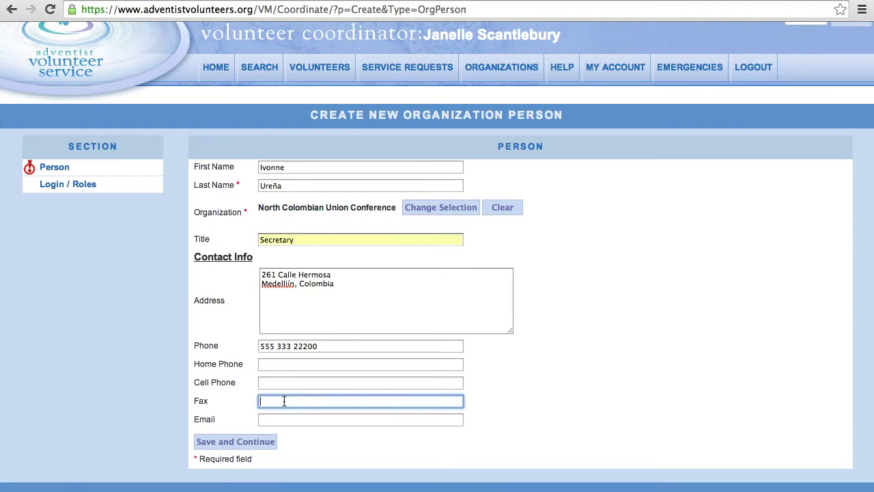
{"action": "type", "text": "555 333 2221"}
{"action": "left_click", "coordinate": [281, 417]}
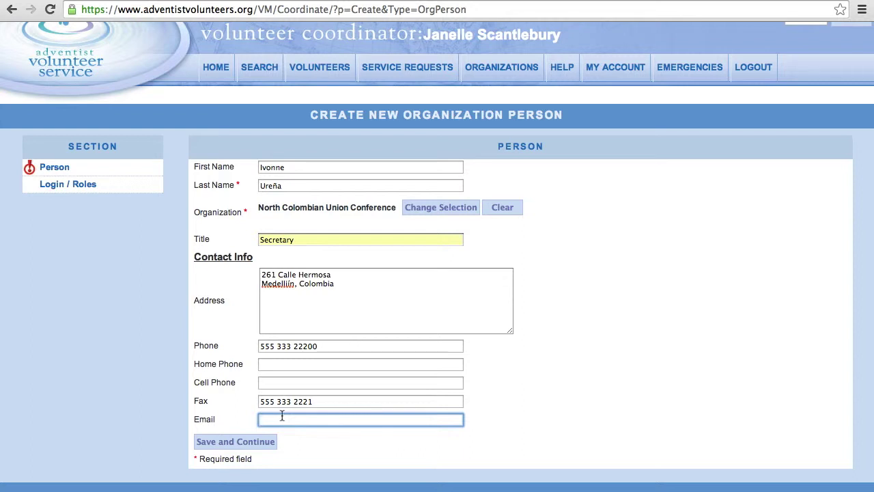
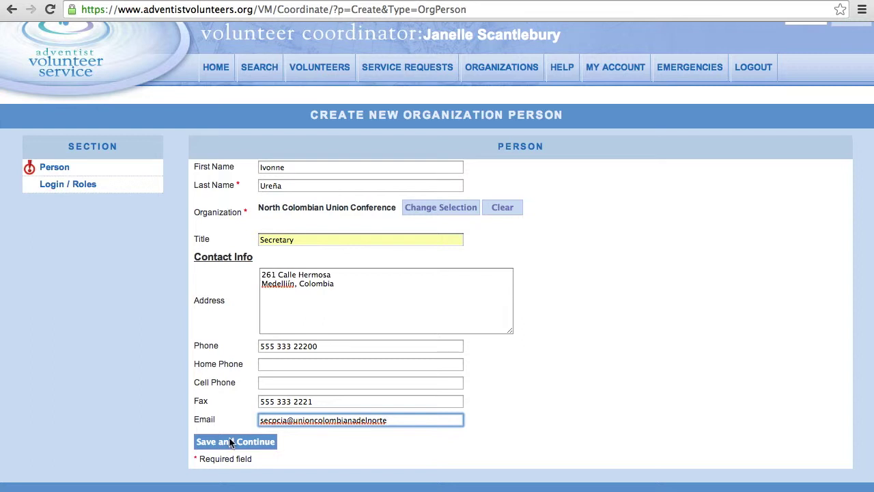
- Try Save and Continue, then clear the e-mail address rejected as invalid
{"action": "left_click", "coordinate": [58, 185]}
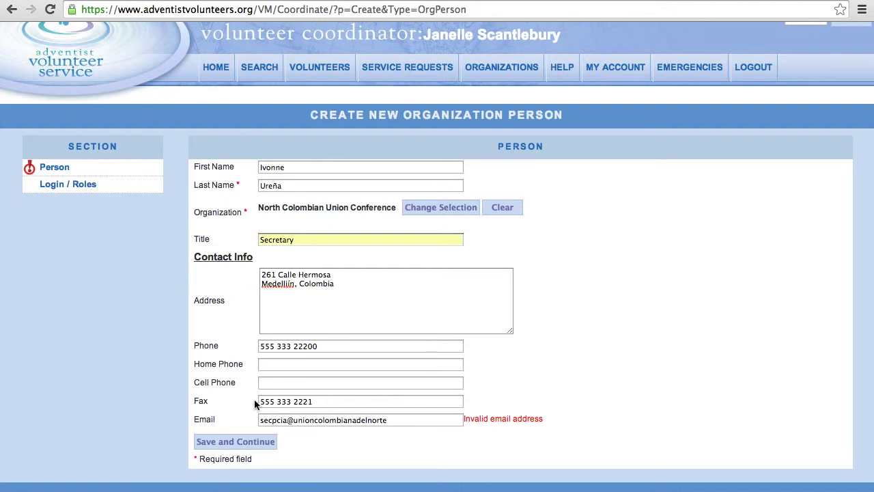
{"action": "left_click", "coordinate": [426, 419]}
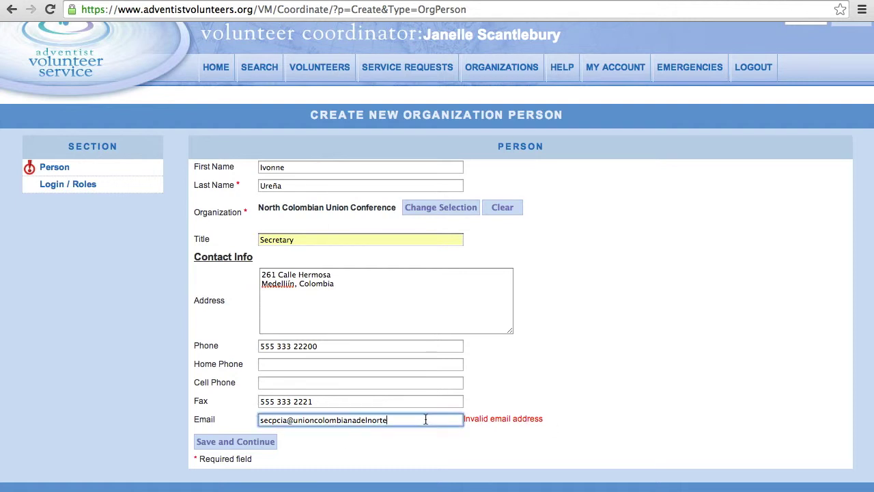
{"action": "triple_click", "coordinate": [293, 423]}
{"action": "key", "text": "BackSpace"}
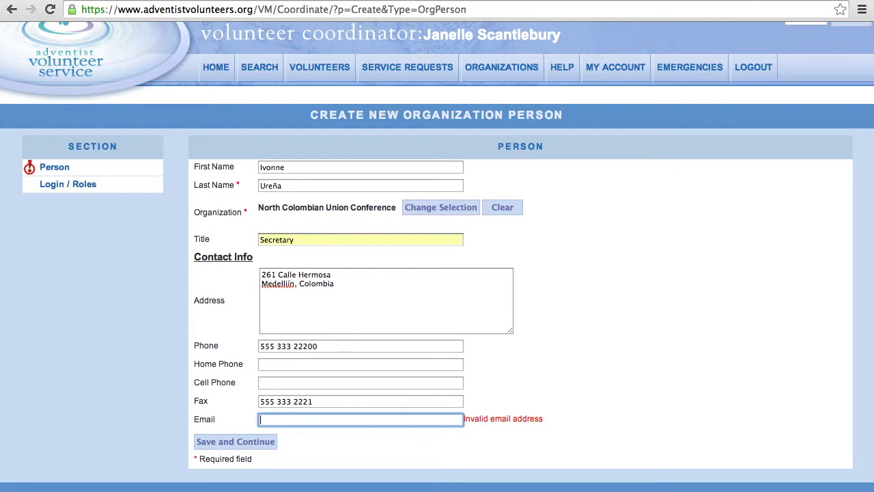
{"action": "left_click", "coordinate": [83, 185]}
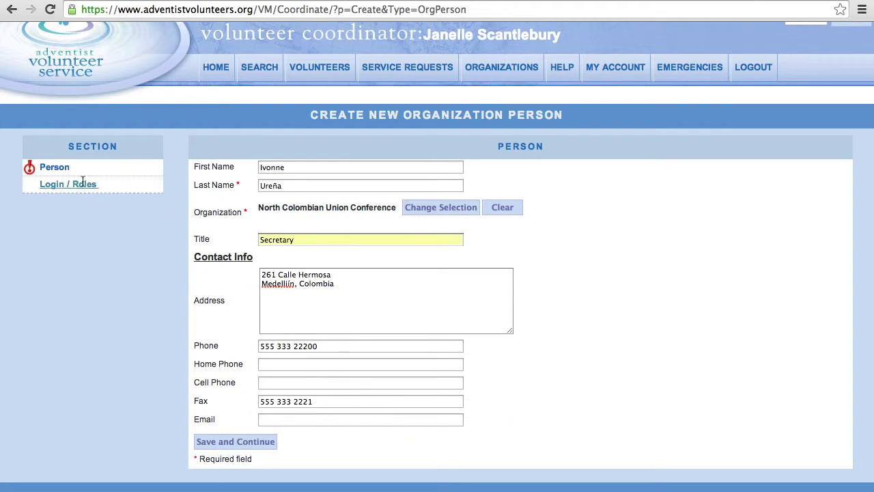
{"action": "left_click", "coordinate": [151, 238]}
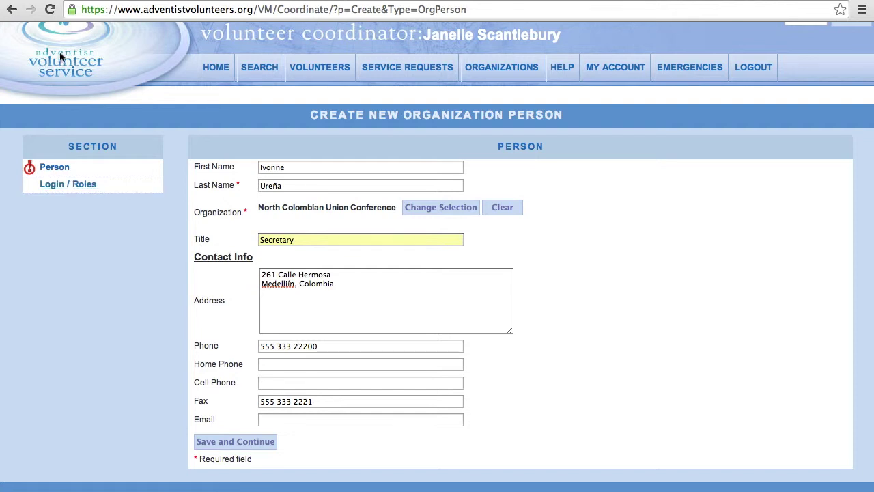
- Back on the Home Page, run a People Search by Name for the new person's first name
{"action": "left_click", "coordinate": [13, 10]}
{"action": "left_click", "coordinate": [14, 9]}
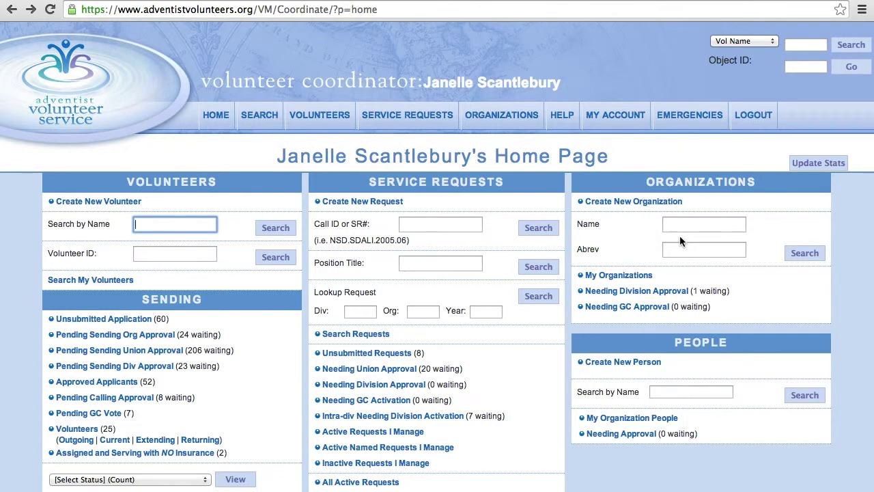
{"action": "left_click", "coordinate": [671, 393]}
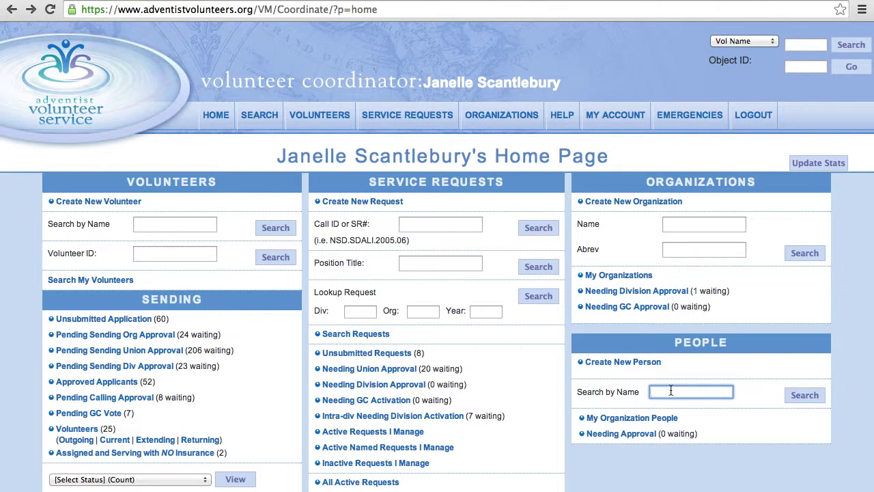
{"action": "type", "text": "ivonne"}
{"action": "left_click", "coordinate": [811, 395]}
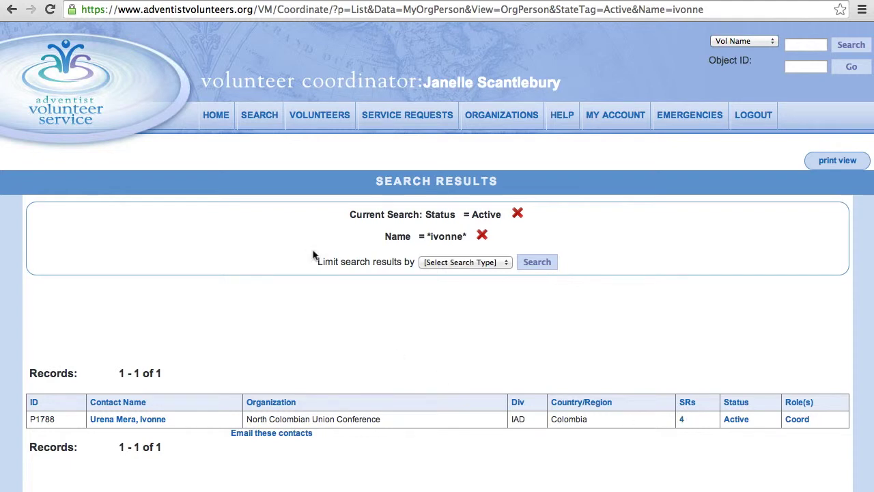
{"action": "left_click", "coordinate": [12, 9]}
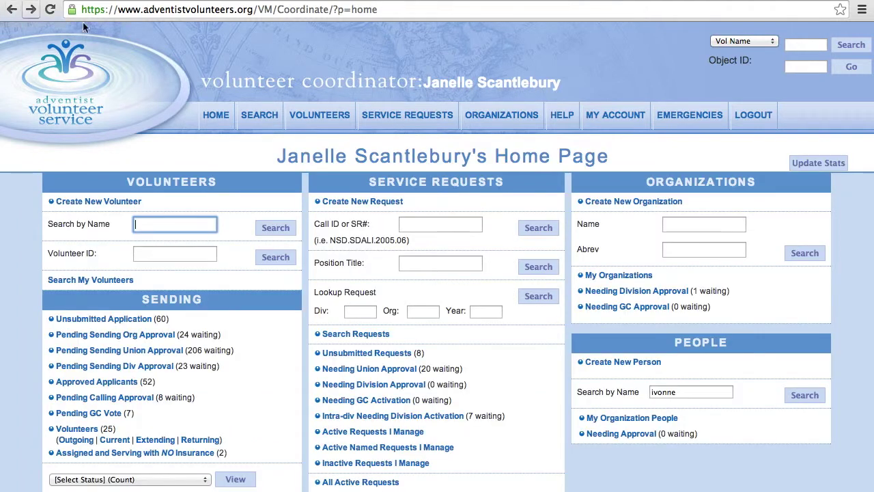
- Search organizations by name for 'South Colombian Union Mission', then return home
{"action": "left_click", "coordinate": [688, 252]}
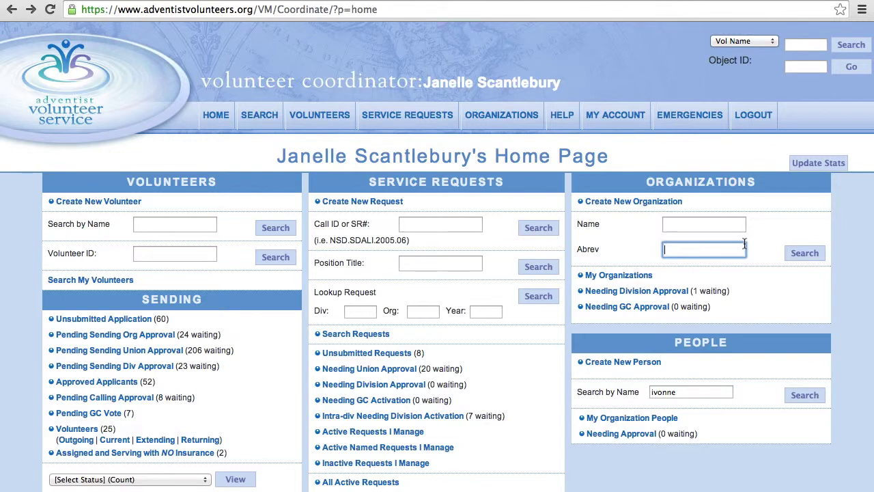
{"action": "left_click", "coordinate": [687, 224]}
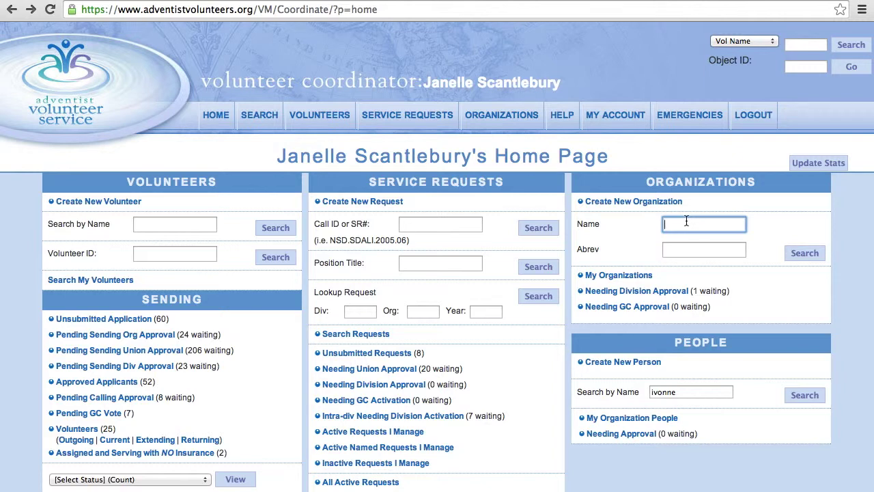
{"action": "type", "text": "South Col"}
{"action": "type", "text": "ombian "}
{"action": "type", "text": "Union Miss"}
{"action": "type", "text": "ion"}
{"action": "left_click", "coordinate": [804, 253]}
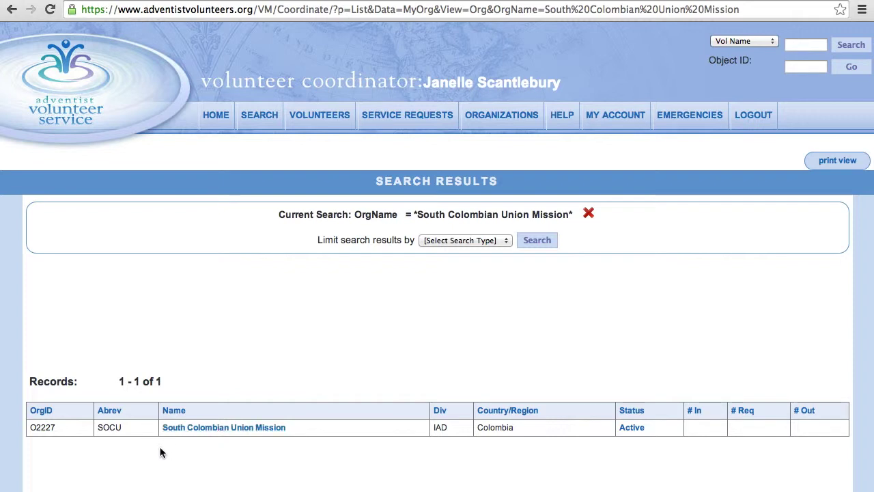
{"action": "left_click", "coordinate": [15, 9]}
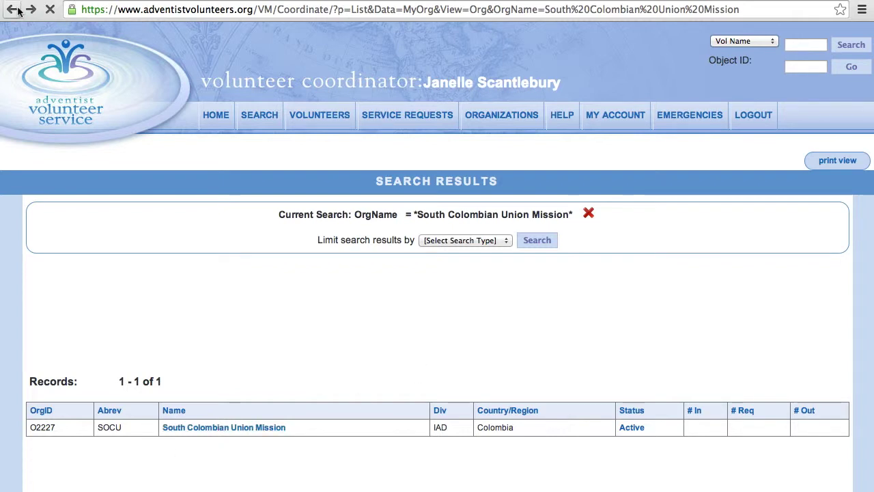